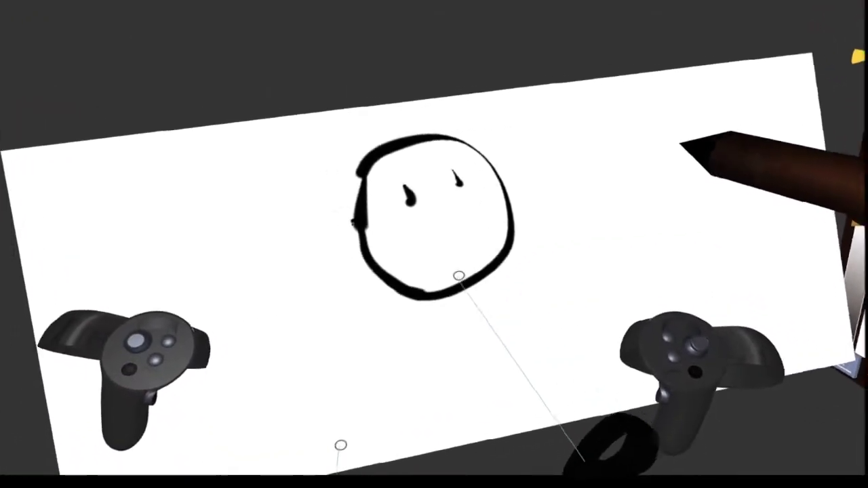
Swing the smiley canvas aside so the colour wheel and tool shelf are in front.
mouse_move(457, 254)
left_mouse_down()
mouse_move(455, 223)
mouse_move(514, 300)
mouse_move(630, 232)
mouse_move(224, 40)
left_mouse_up()
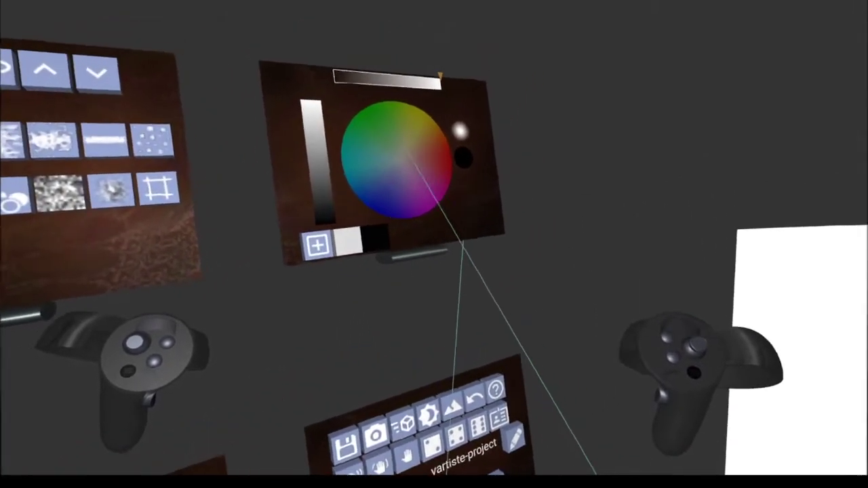
Brighten the paint colour to light grey and add a new layer to the canvas.
left_click(364, 155)
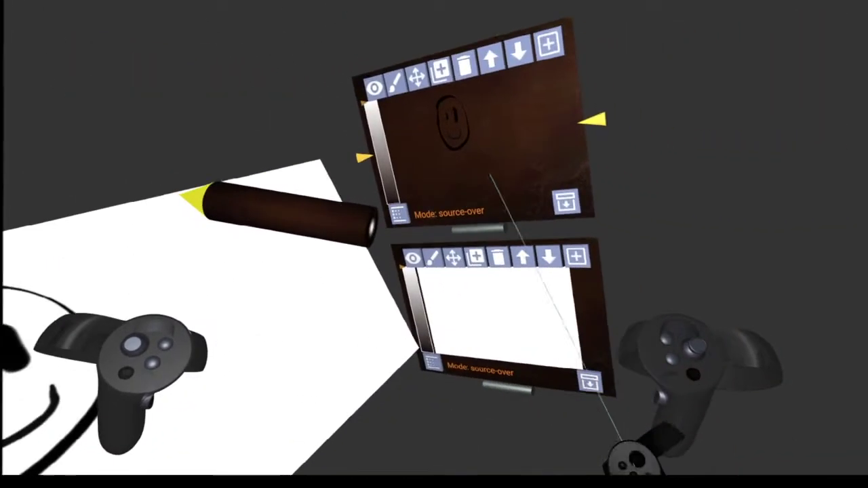
left_click(555, 243)
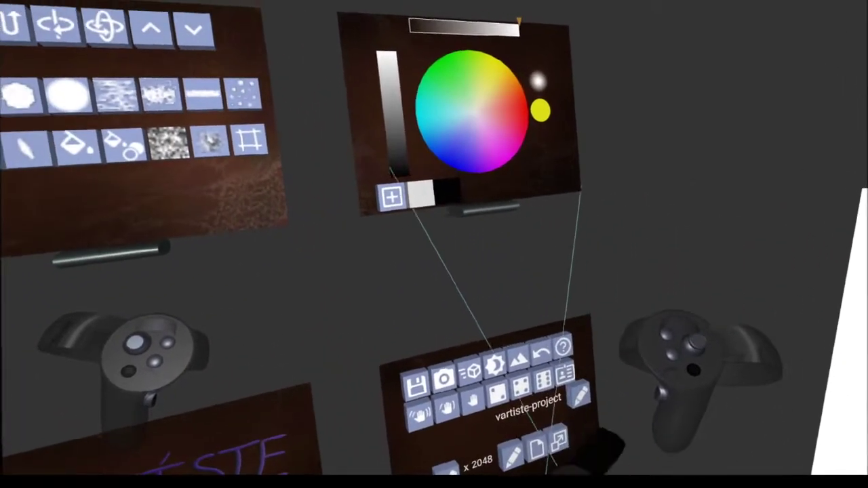
Save yellow to the palette and fill the smiley's top, upper left and lower areas with yellow.
left_click(390, 192)
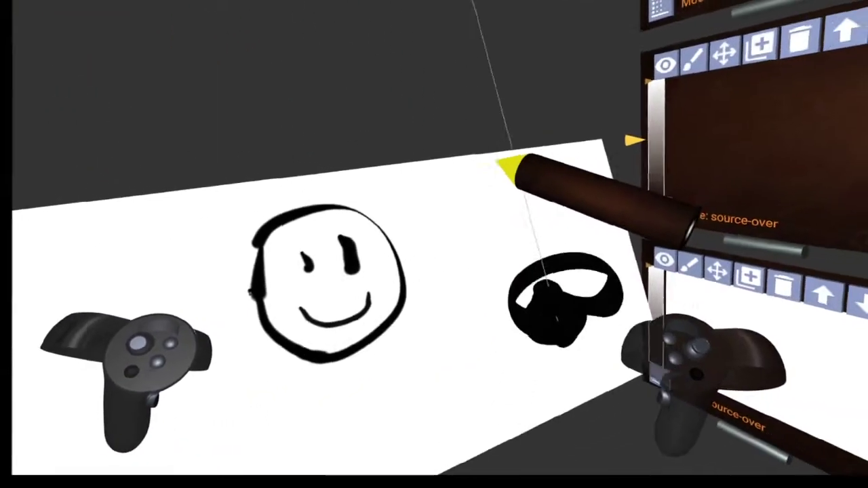
left_click_drag(474, 208, 424, 221)
mouse_move(498, 214)
left_mouse_down()
mouse_move(440, 242)
mouse_move(511, 213)
mouse_move(400, 290)
mouse_move(493, 208)
mouse_move(407, 279)
left_mouse_up()
mouse_move(478, 251)
left_mouse_down()
mouse_move(438, 291)
mouse_move(414, 291)
left_mouse_up()
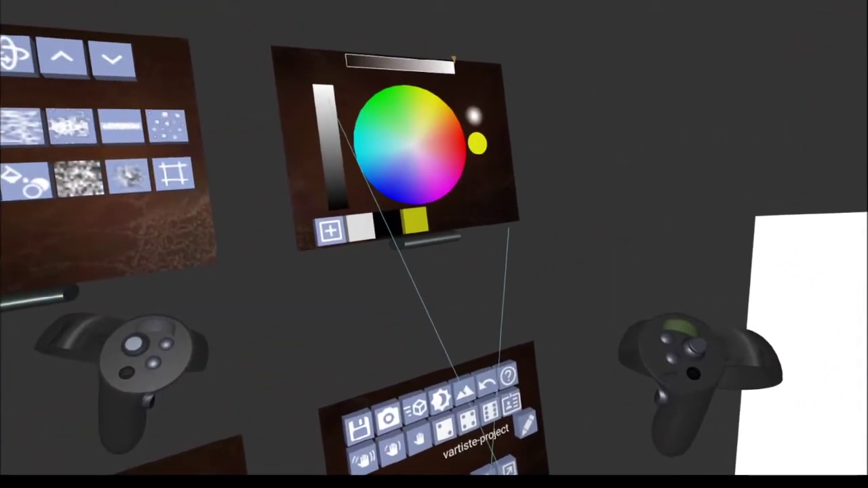
Lower the paint colour to pale grey and check the saved yellow swatch reads #DCDF13.
left_click(334, 169)
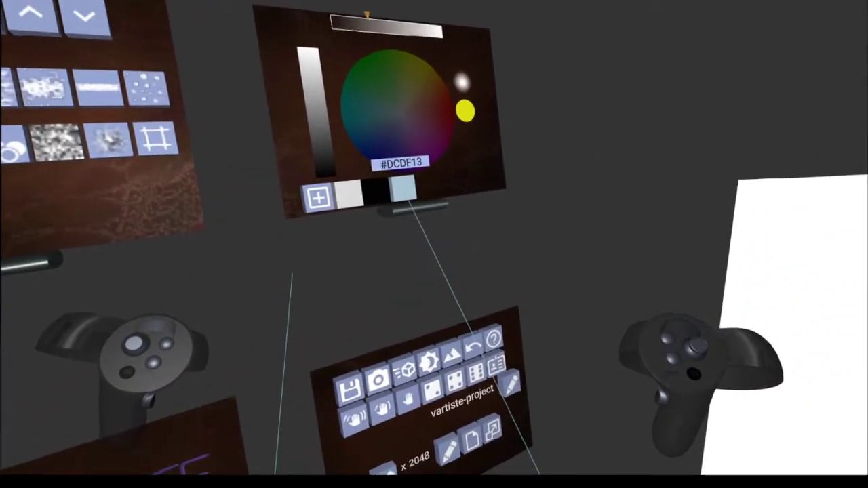
left_click(388, 189)
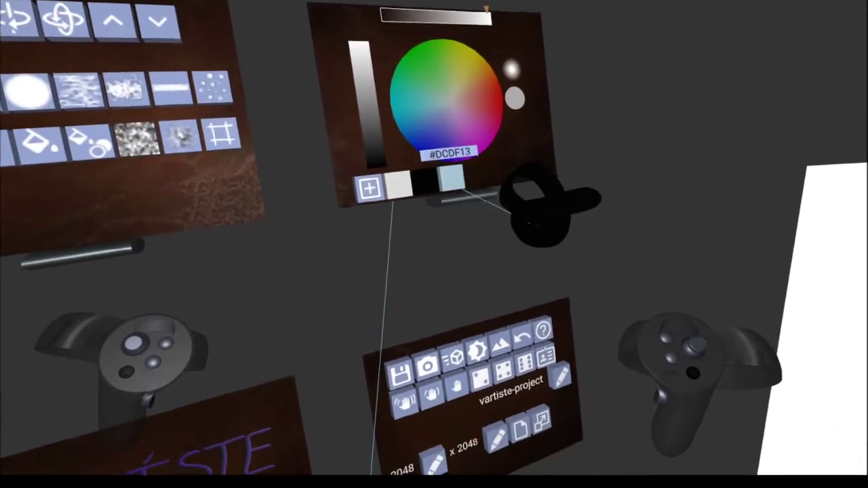
Reselect the saved yellow #DCDF13 palette swatch as the paint colour.
left_click(431, 248)
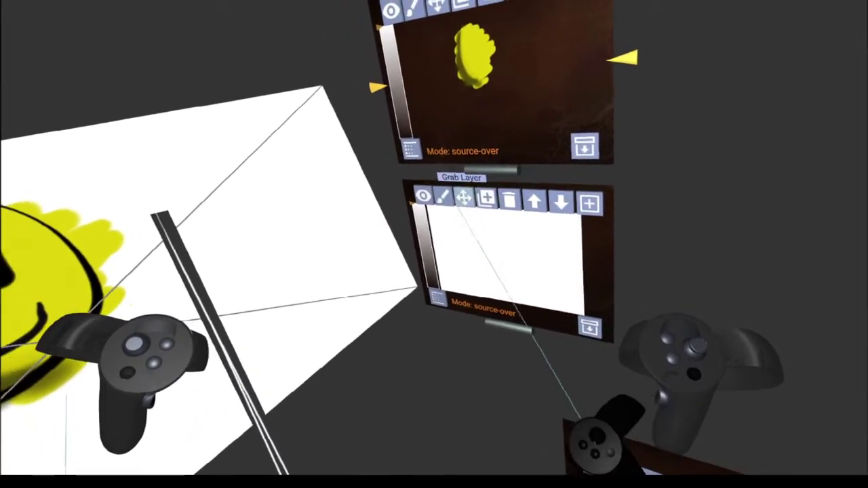
Make the layer active and drag the colour panel's top brush slider from maximum to minimum.
left_click(439, 197)
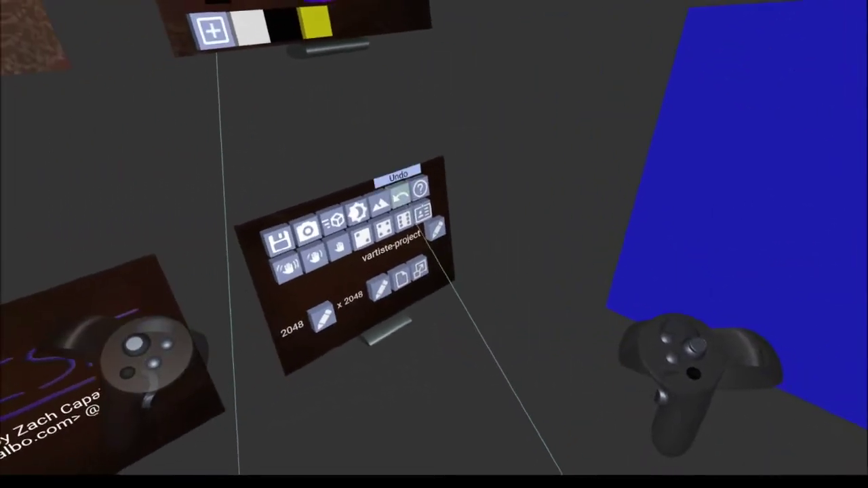
left_click(400, 197)
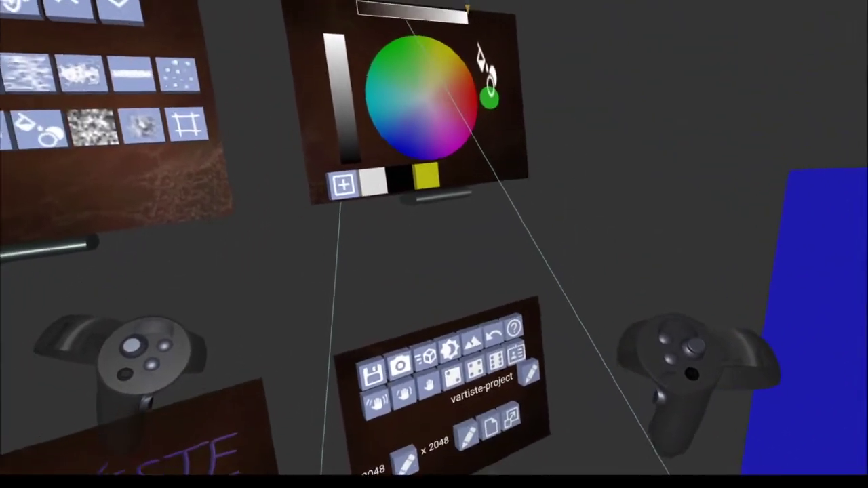
left_click_drag(393, 68, 318, 65)
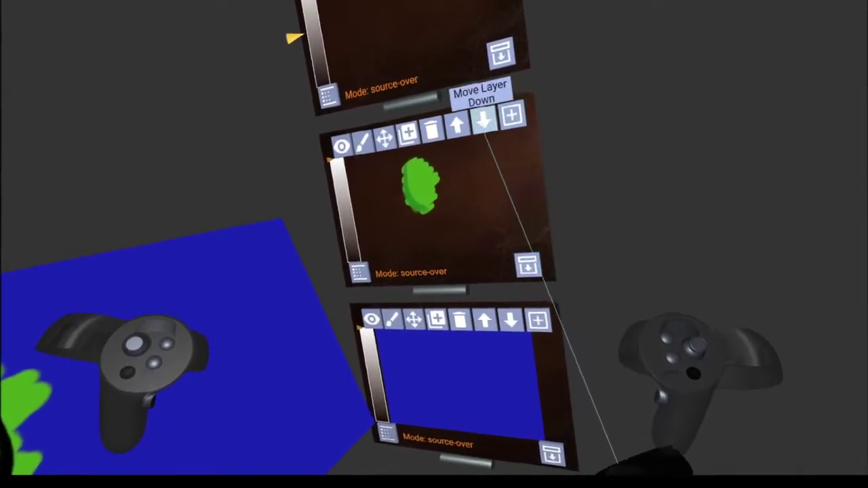
Move the empty layer below the green-blob layer and switch the paint colour to red.
left_click(475, 68)
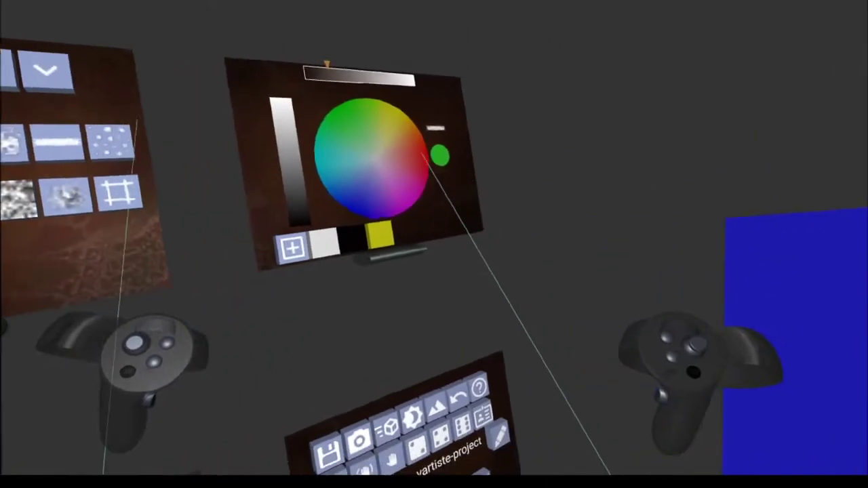
left_click(393, 148)
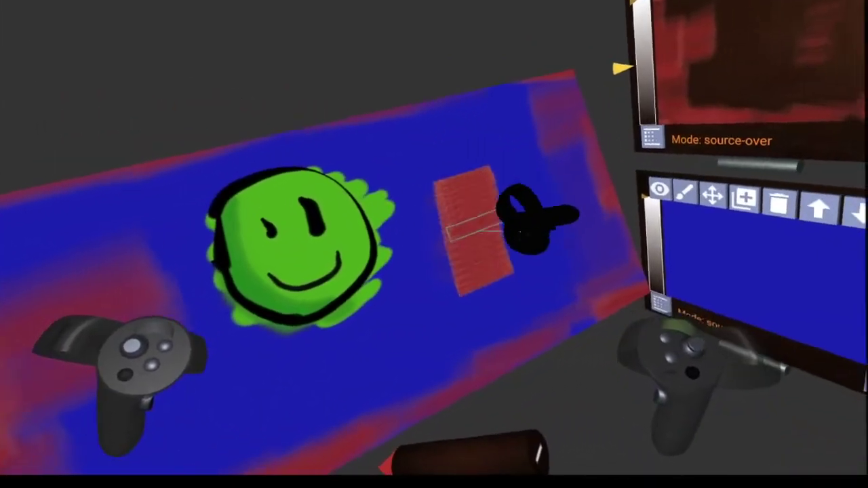
Paint two large red hatched strokes across the blue canvas beside the green smiley.
mouse_move(475, 261)
left_mouse_down()
mouse_move(513, 281)
mouse_move(523, 234)
left_mouse_up()
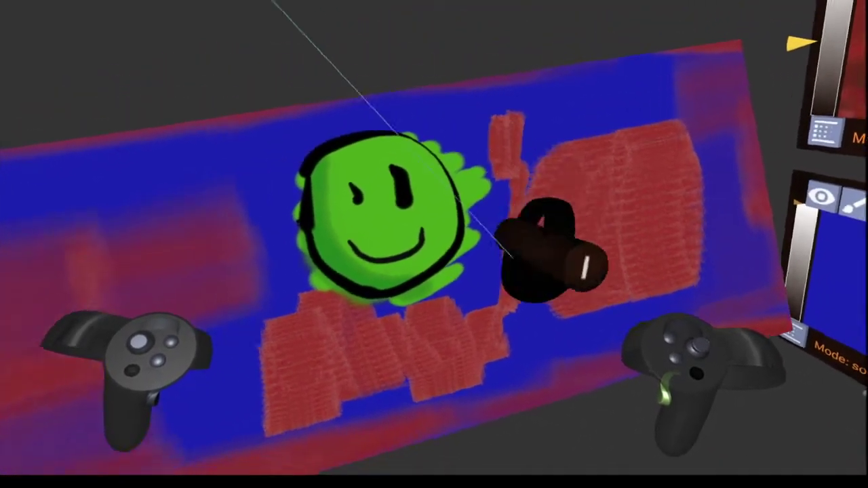
mouse_move(553, 251)
left_mouse_down()
mouse_move(441, 345)
mouse_move(387, 203)
left_mouse_up()
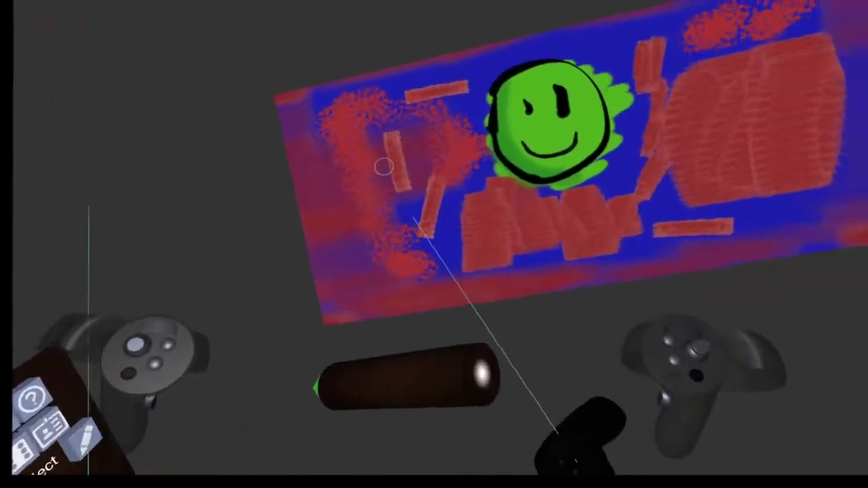
Paint two more long strokes across the left and top of the canvas around the smiley.
mouse_move(349, 255)
left_mouse_down()
mouse_move(377, 271)
mouse_move(581, 204)
left_mouse_up()
left_click_drag(669, 171, 220, 258)
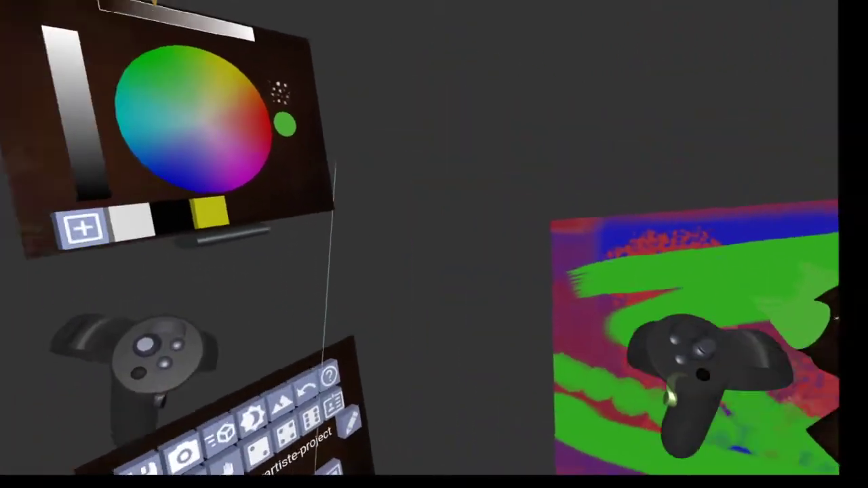
Switch the paint colour to red and add an empty layer above the blue layer.
left_click(343, 165)
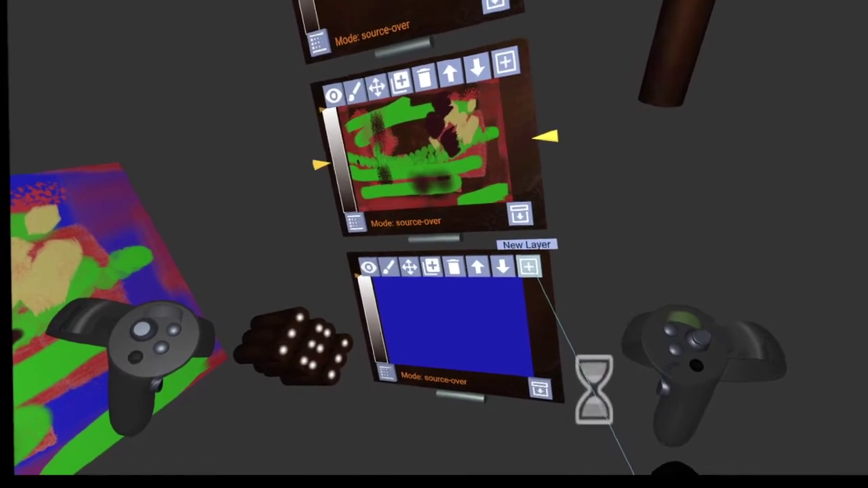
left_click(529, 267)
Switch the new layer's blend mode to metalnessMap.
left_click(394, 209)
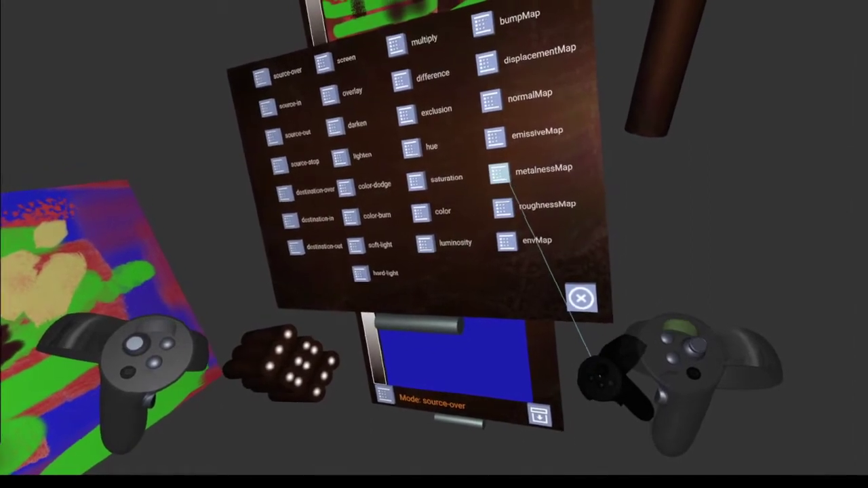
left_click(502, 172)
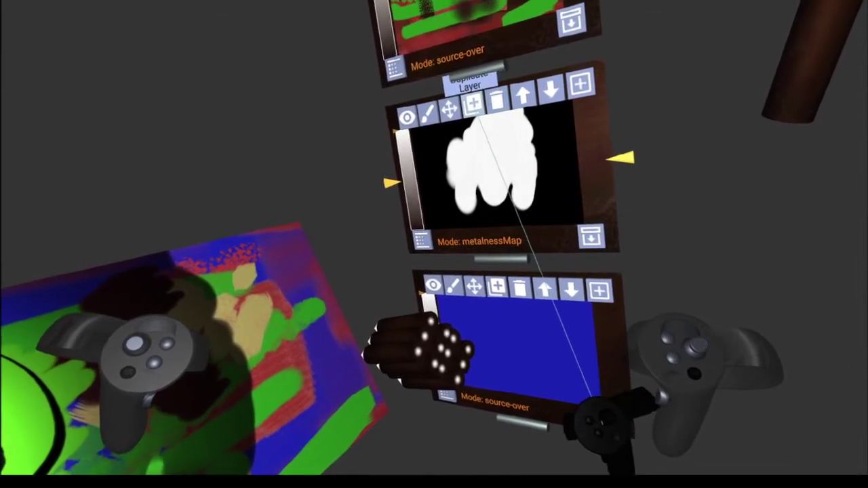
Duplicate the white-painted metalnessMap layer.
left_click(477, 103)
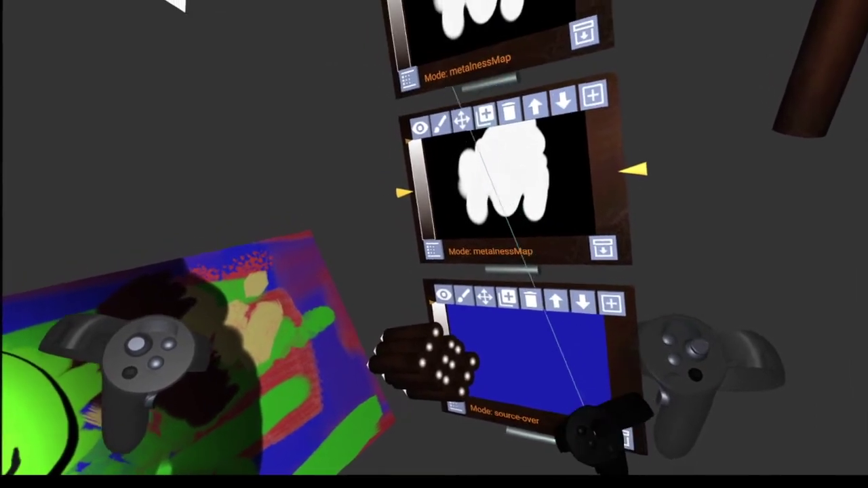
Set the copied layer to roughnessMap, darken the paint colour to black, and choose a dotted stamp brush.
left_click(411, 90)
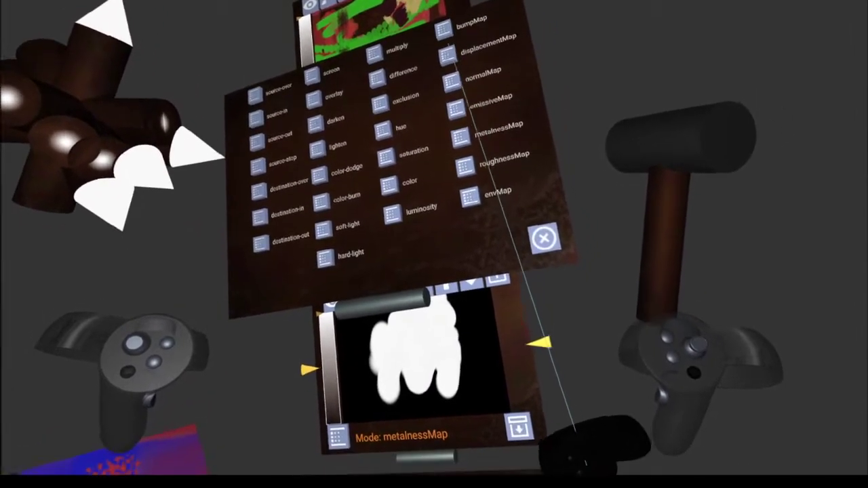
left_click(467, 157)
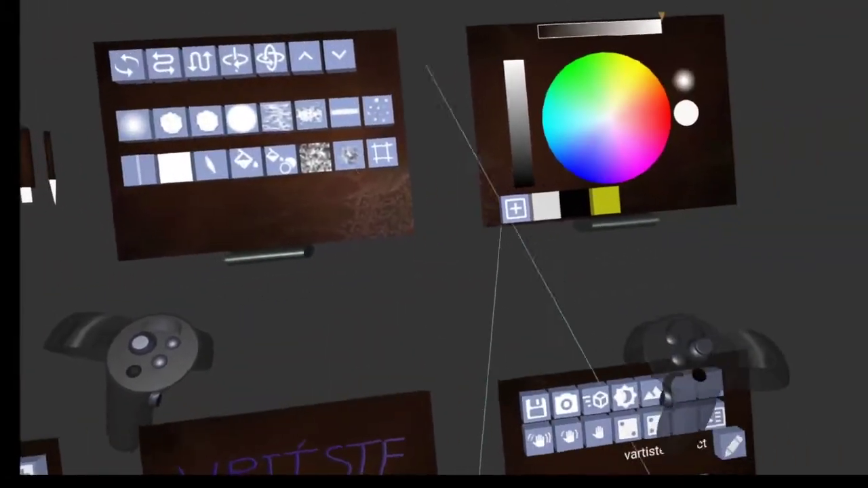
left_click(505, 178)
left_click(360, 102)
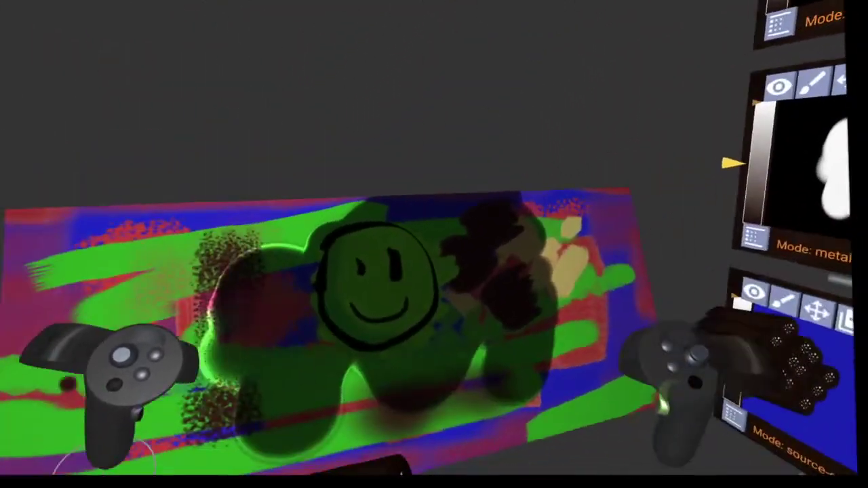
Stamp dark dots to the right of the smiley face.
left_click(451, 308)
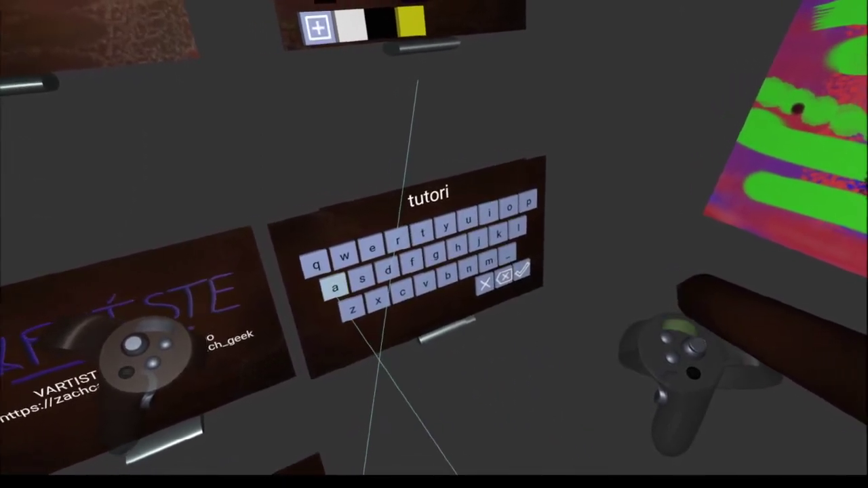
Continue typing the project name 'tutorial' on the VR keyboard.
left_click(335, 288)
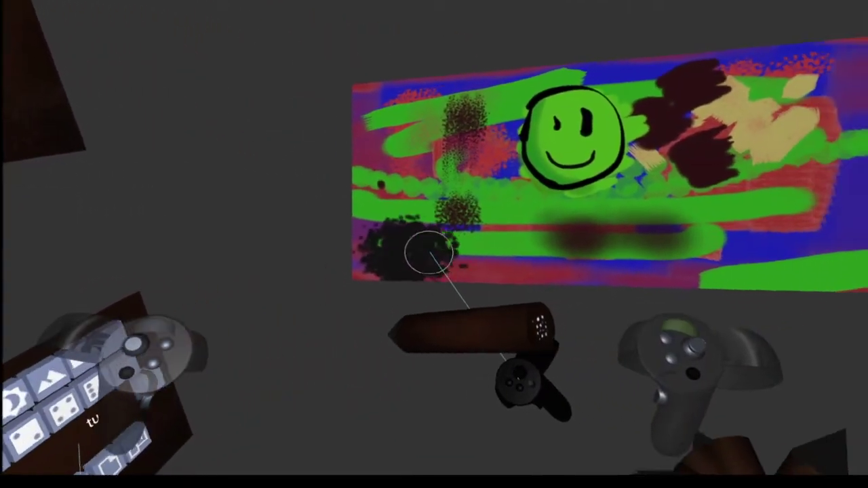
Paint a wide black stroke across the canvas's lower band and select the grab tool.
mouse_move(429, 250)
left_mouse_down()
mouse_move(506, 255)
mouse_move(713, 229)
left_mouse_up()
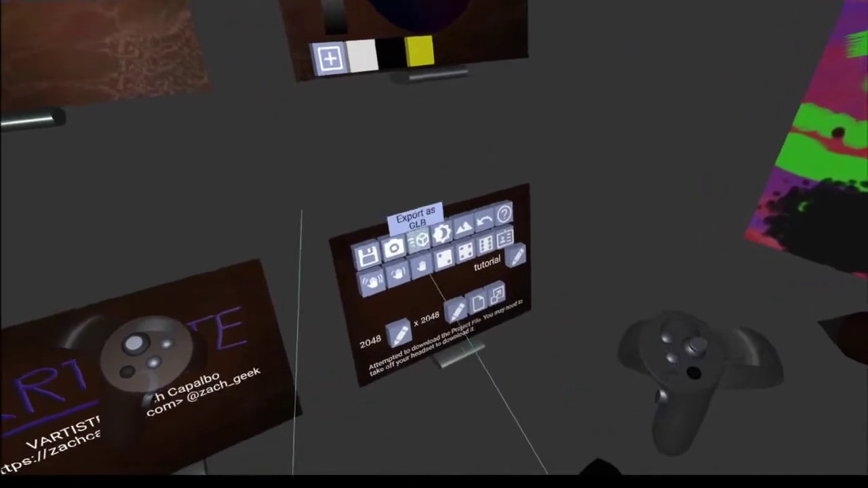
left_click(284, 317)
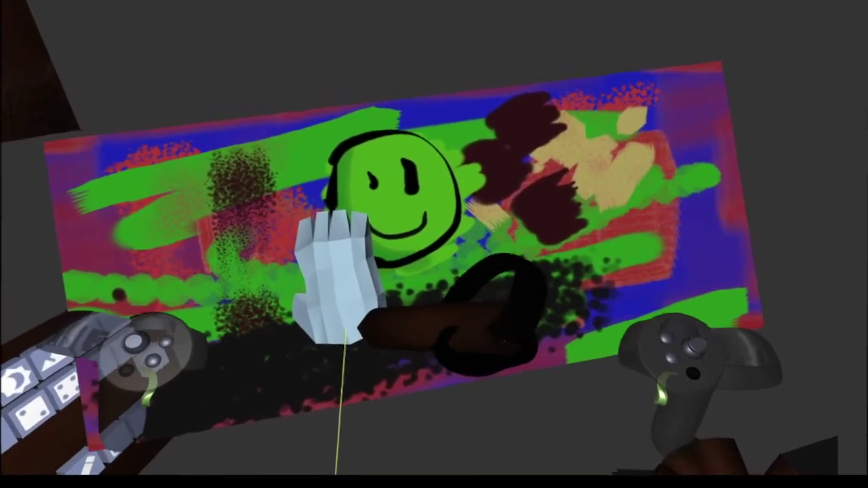
Grab the painted canvas and pull it down and to the left.
mouse_move(332, 278)
left_mouse_down()
mouse_move(320, 272)
mouse_move(229, 320)
mouse_move(156, 387)
mouse_move(129, 366)
mouse_move(129, 356)
mouse_move(135, 368)
mouse_move(146, 358)
mouse_move(97, 358)
left_mouse_up()
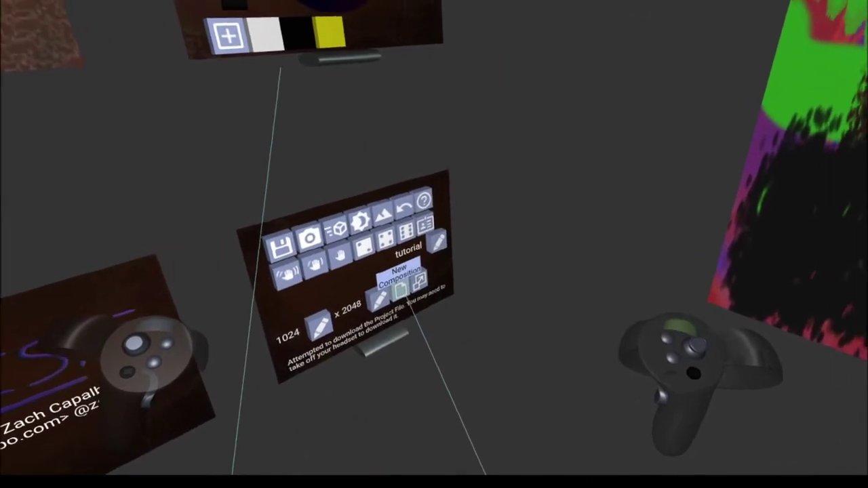
Start a New Composition, replacing the painting with a blank white canvas.
left_click(391, 298)
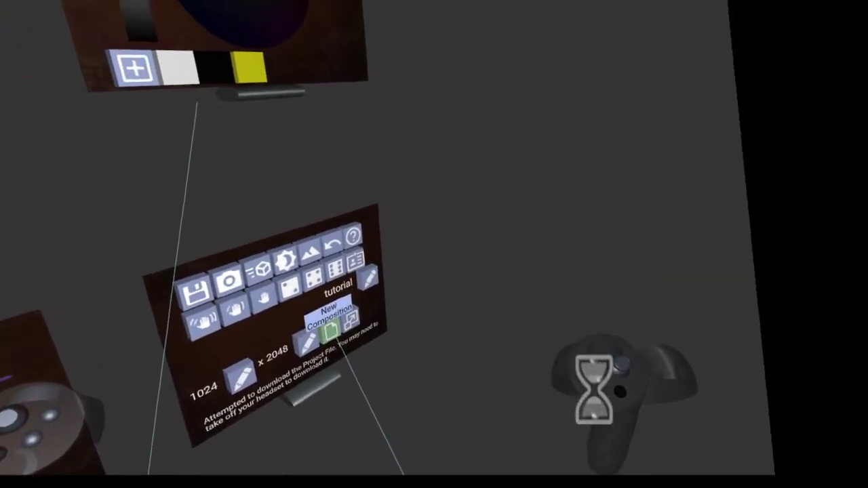